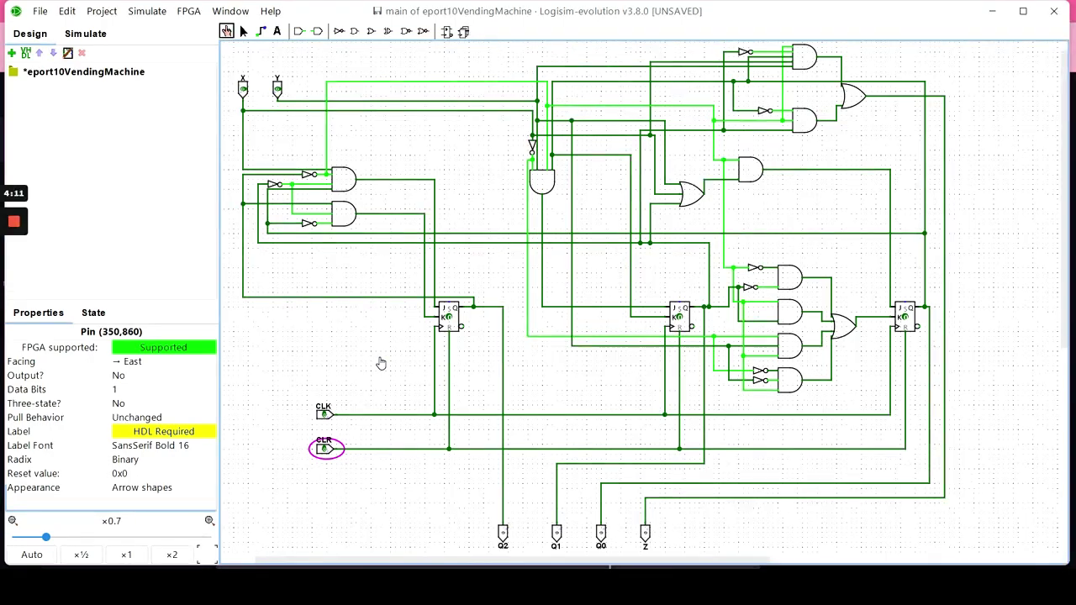
# Set input X to 1 with Y at 0 and pulse CLK high and low once
pyautogui.click(242, 89)
pyautogui.click(325, 415)
pyautogui.click(325, 415)
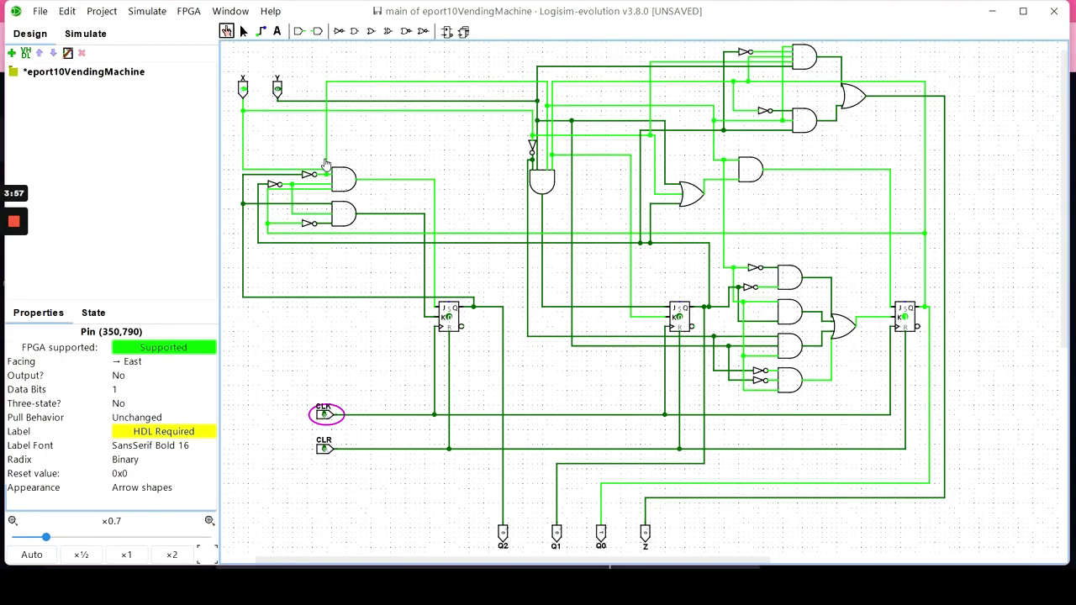
# Set input X to 0 and Y to 1, and cycle CLK high and low three times
pyautogui.click(242, 87)
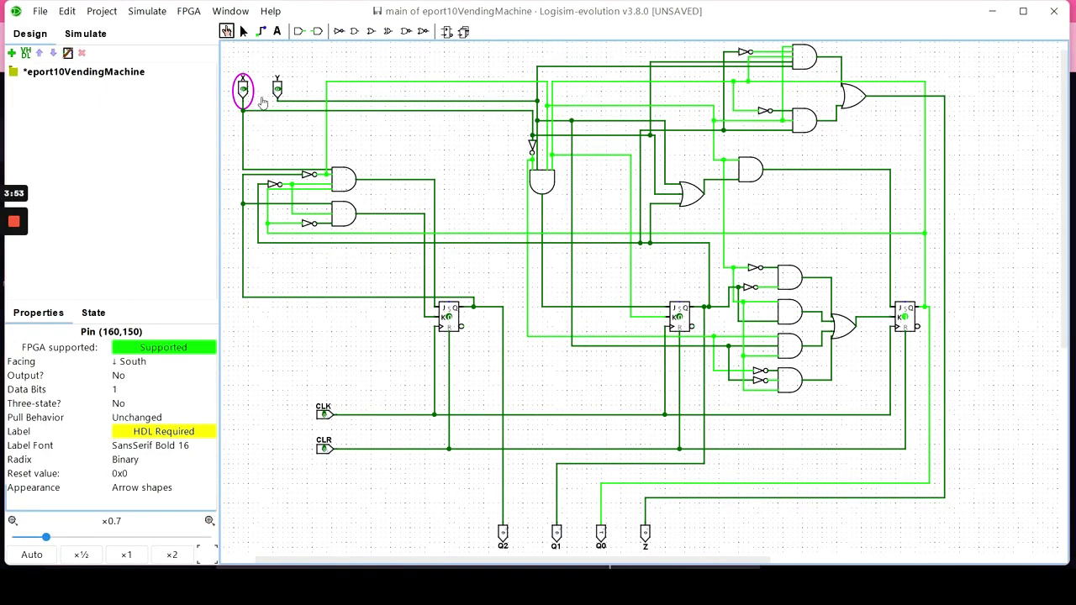
pyautogui.click(277, 90)
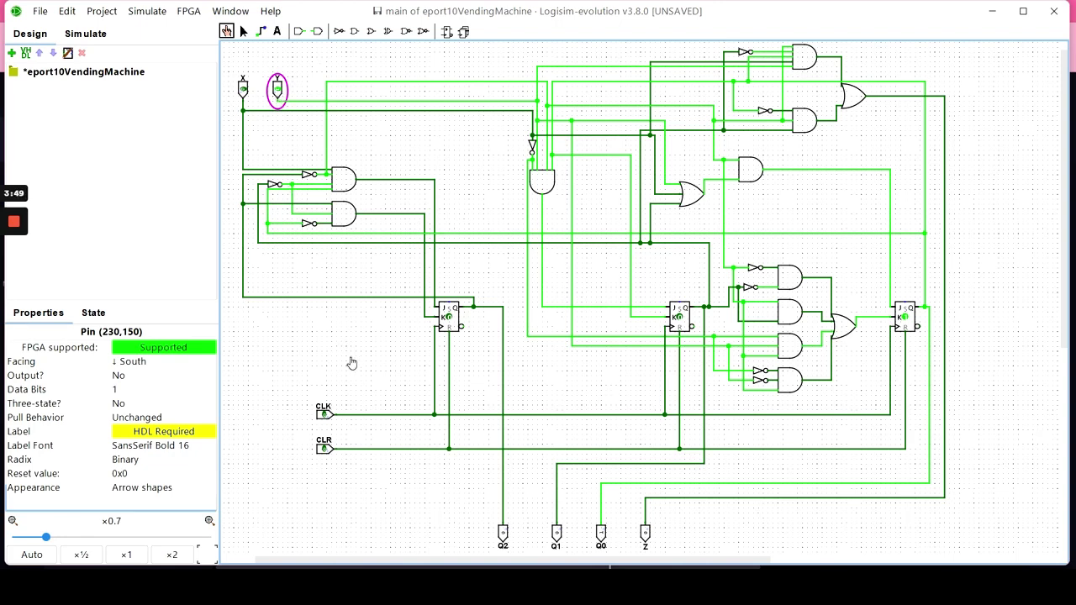
pyautogui.click(324, 415)
pyautogui.click(325, 415)
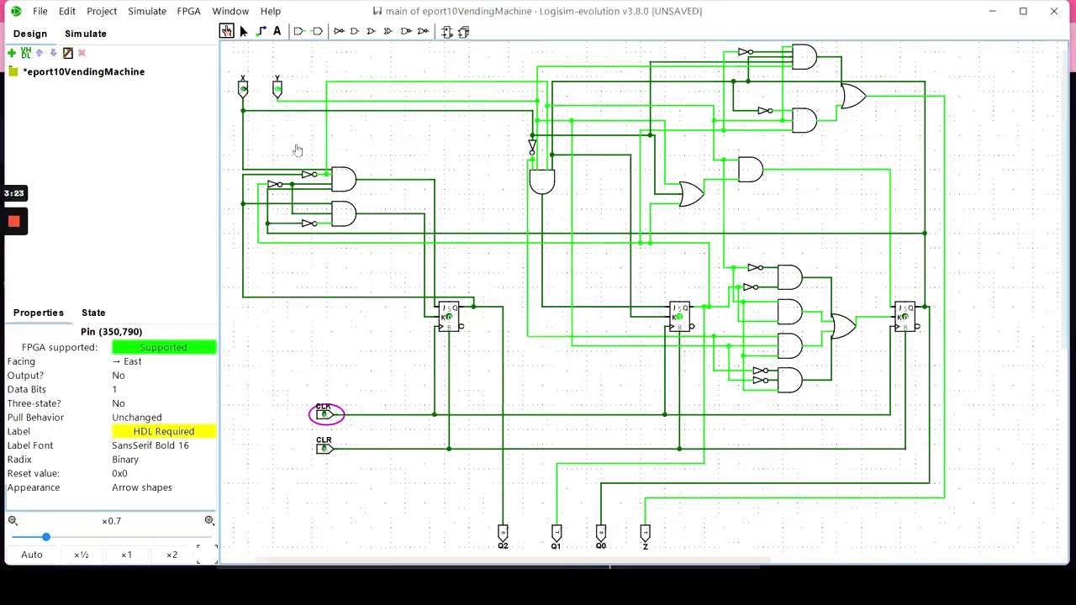
pyautogui.click(324, 413)
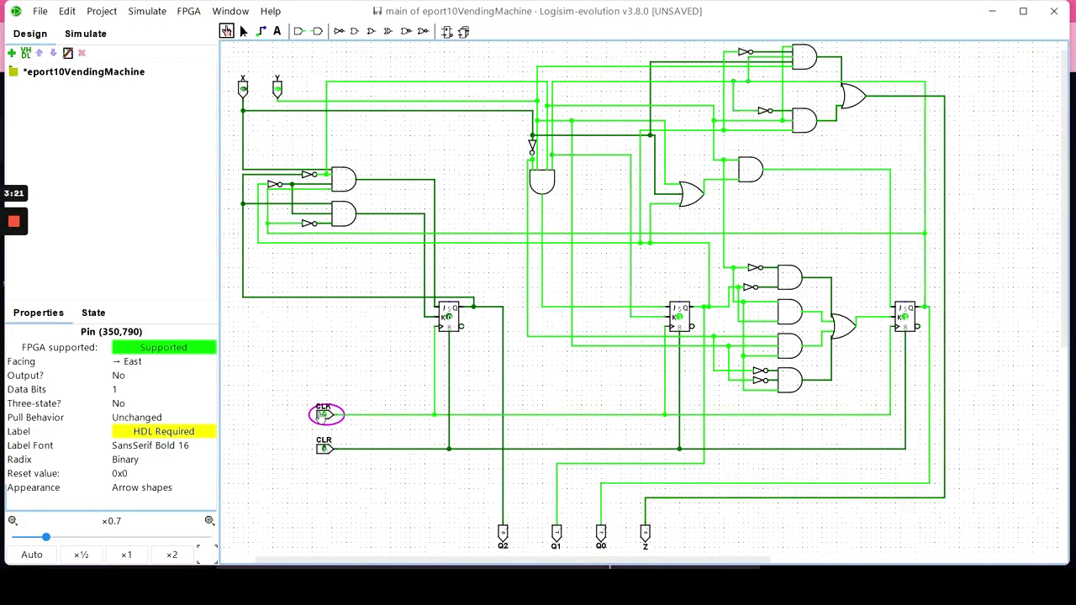
pyautogui.click(324, 414)
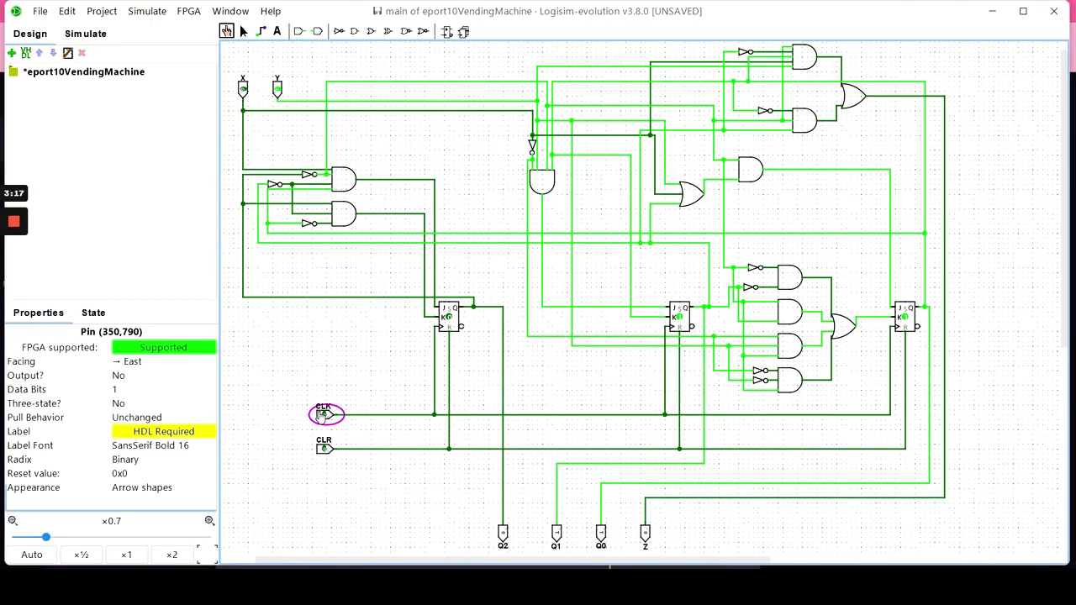
pyautogui.click(321, 414)
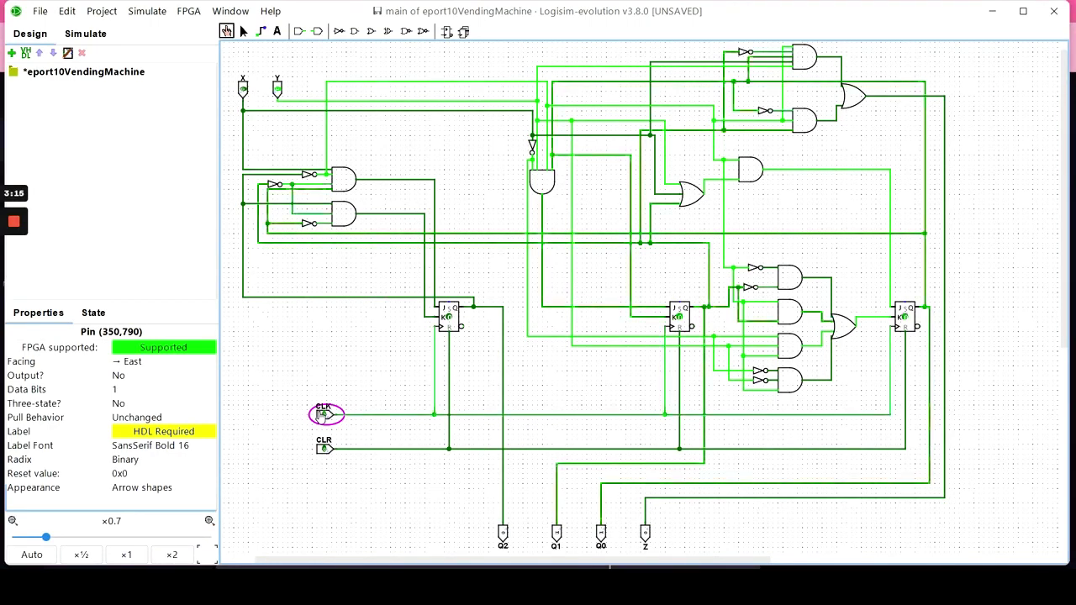
pyautogui.click(325, 416)
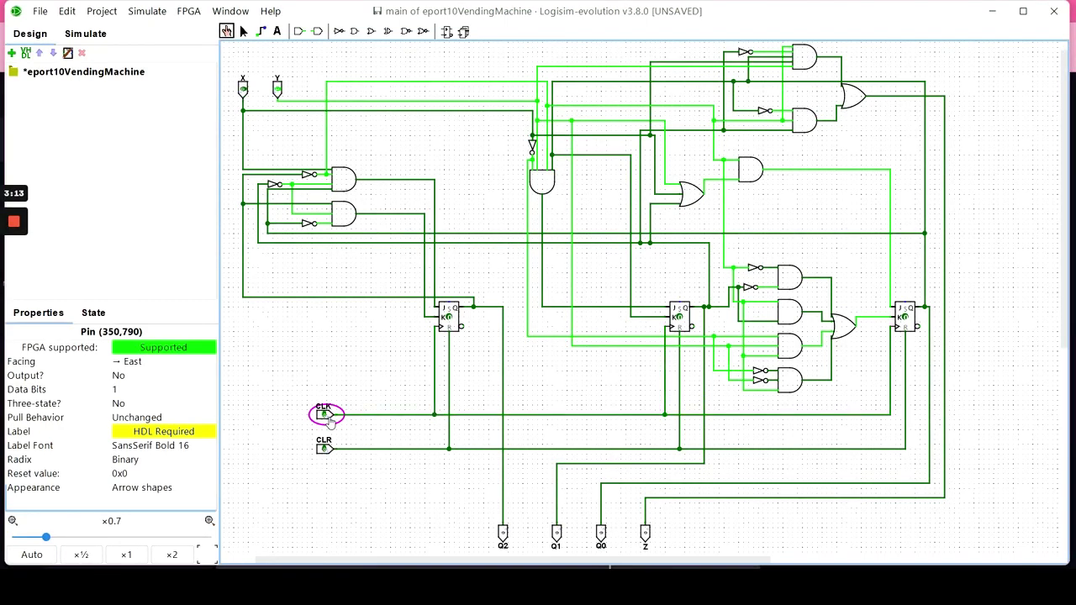
# Switch input Y to 0 and back to 1, and pulse CLK once with X at 0
pyautogui.click(276, 91)
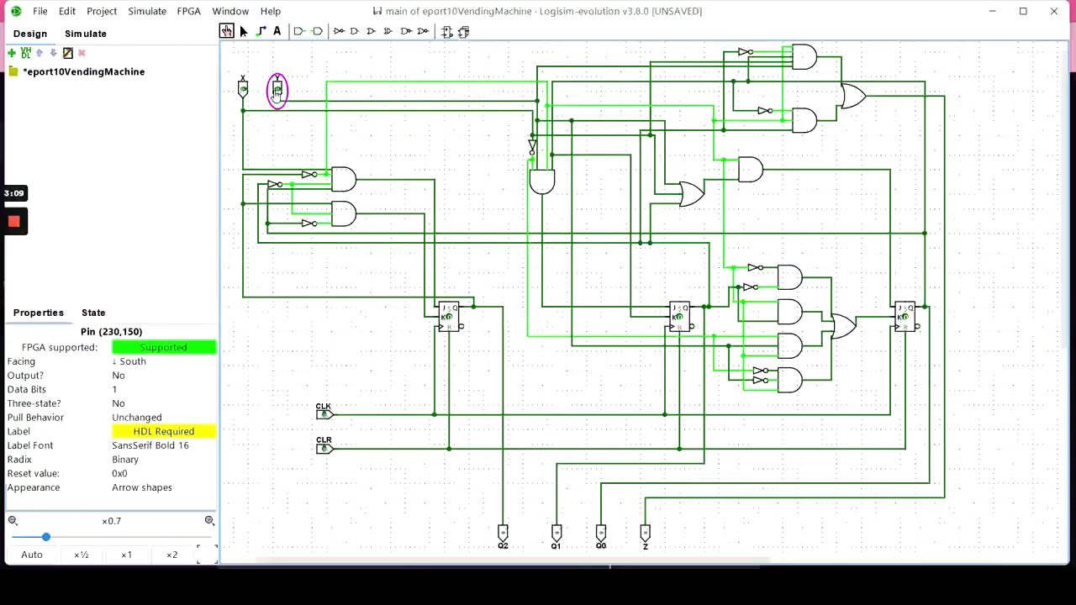
pyautogui.click(277, 91)
pyautogui.click(325, 415)
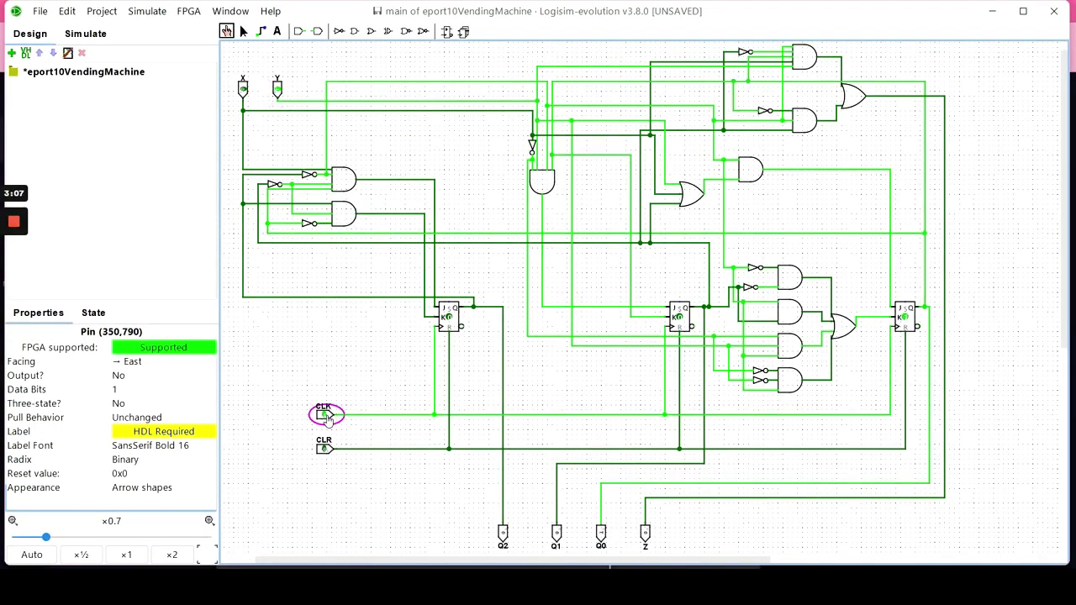
pyautogui.click(325, 415)
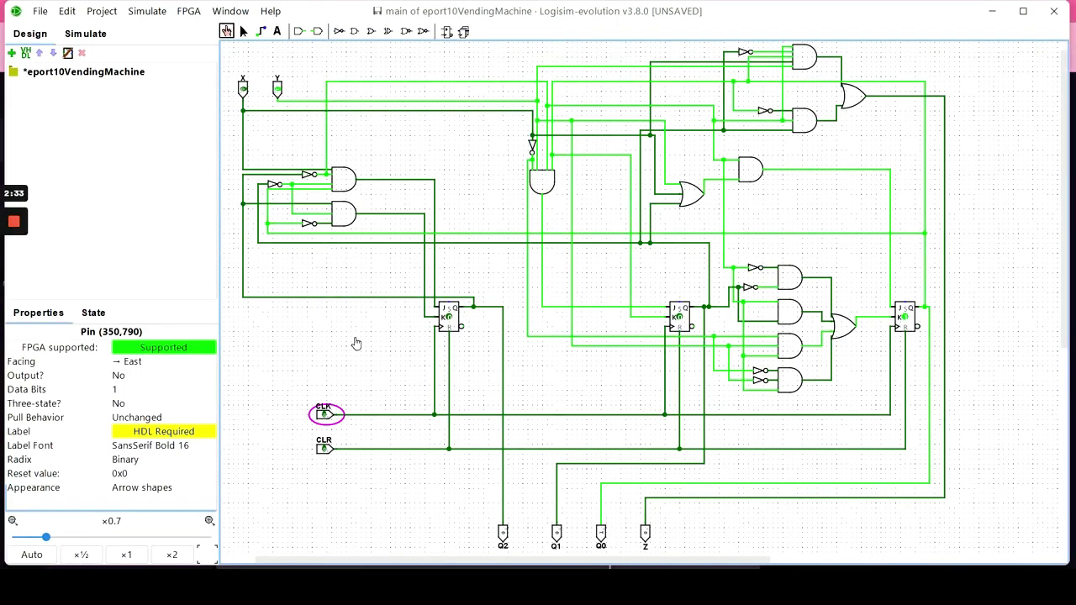
# Set input Y to 0 and X to 1, and cycle CLK high and low three times
pyautogui.click(277, 89)
pyautogui.click(243, 90)
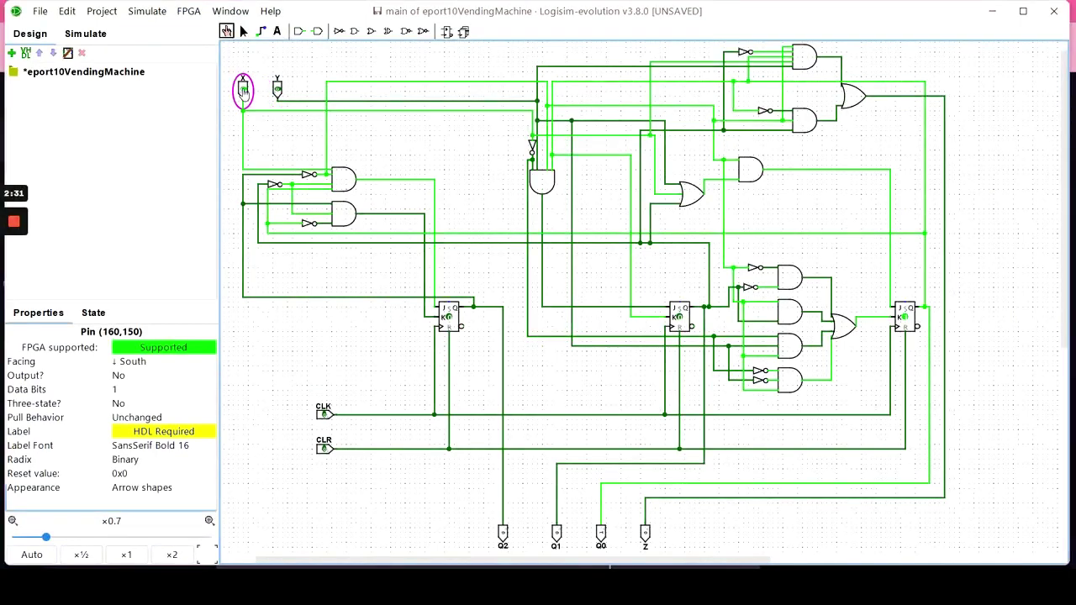
pyautogui.click(325, 415)
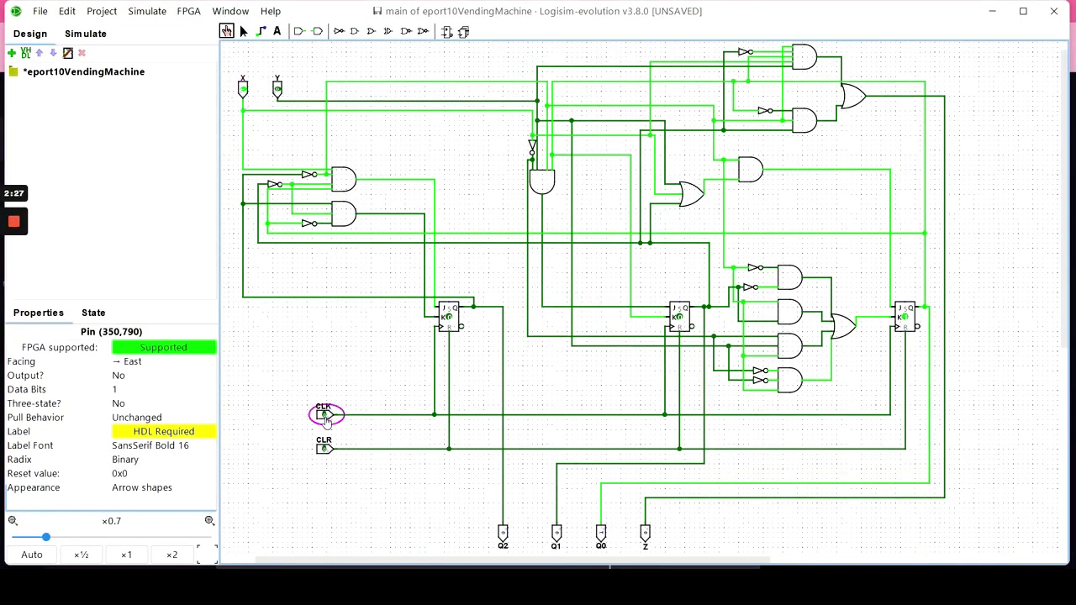
pyautogui.click(324, 415)
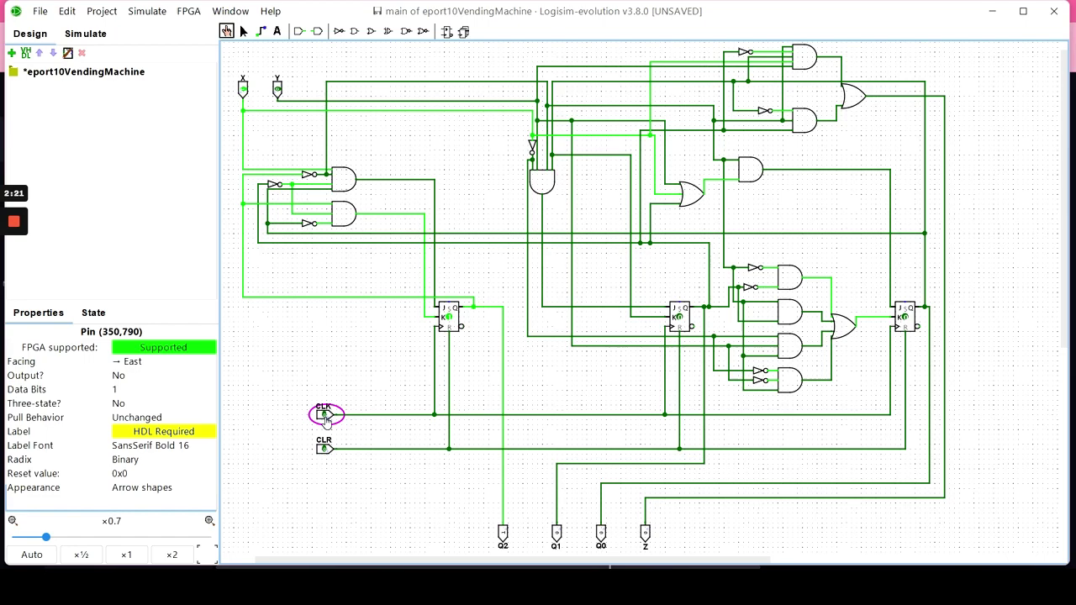
pyautogui.click(324, 415)
pyautogui.click(325, 416)
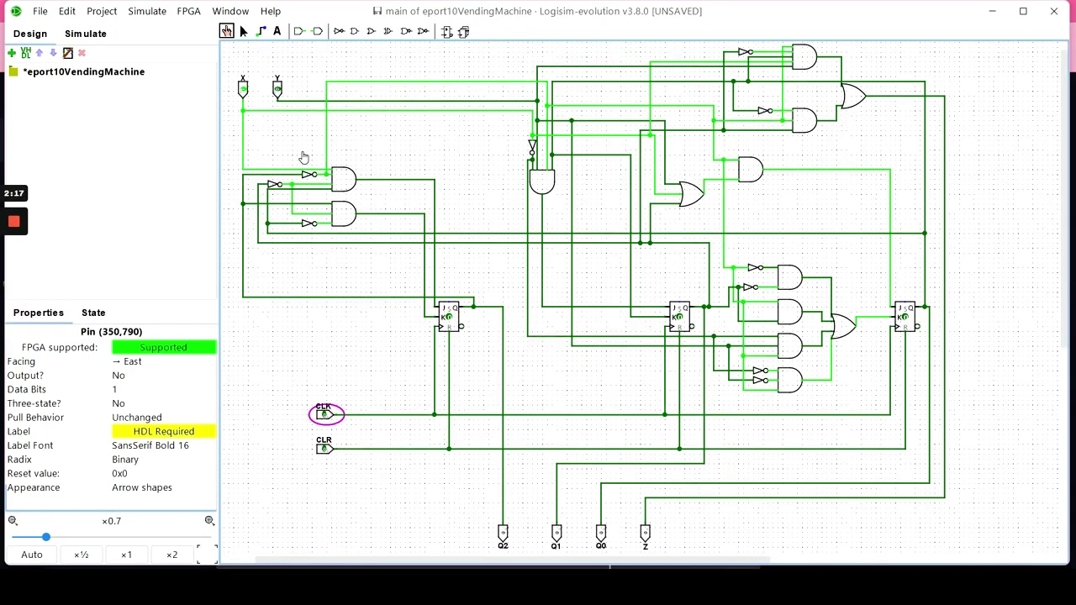
pyautogui.click(326, 416)
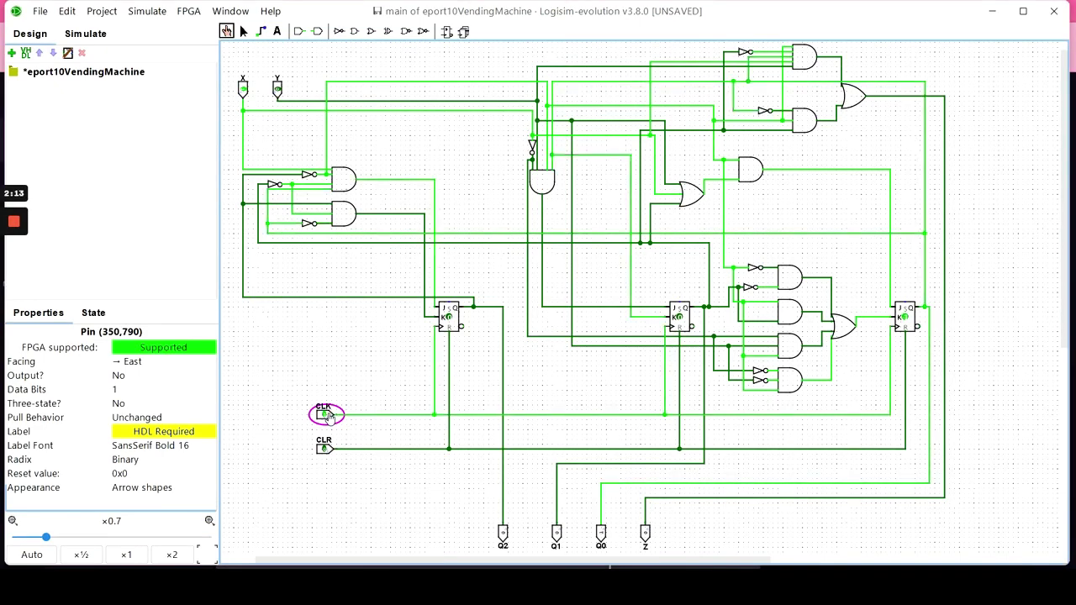
pyautogui.click(326, 416)
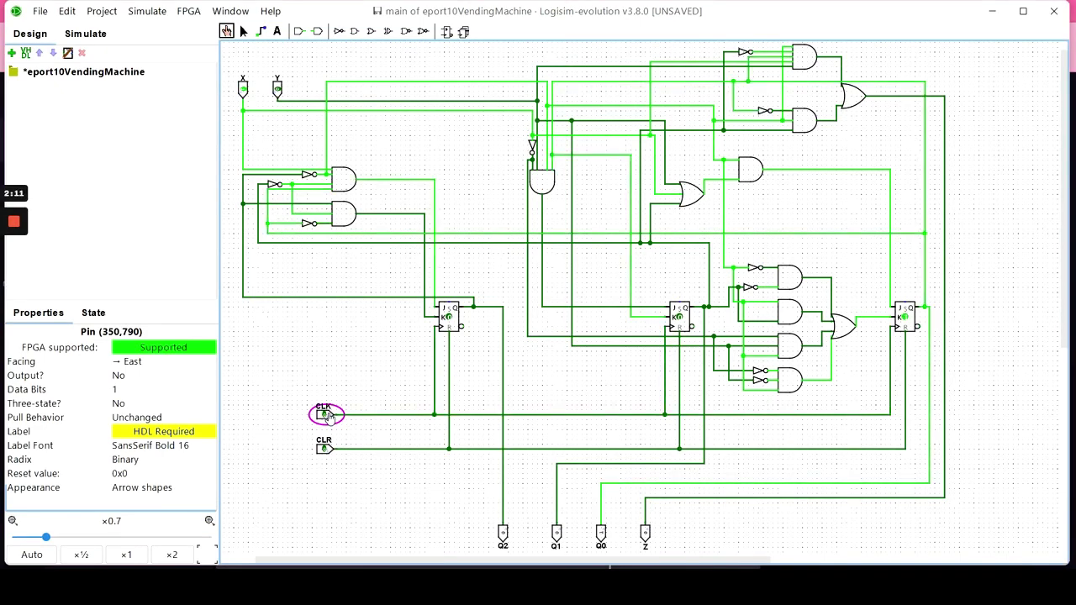
# Set input Y to 1 while X stays at 1, and cycle CLK high and low three times
pyautogui.click(278, 95)
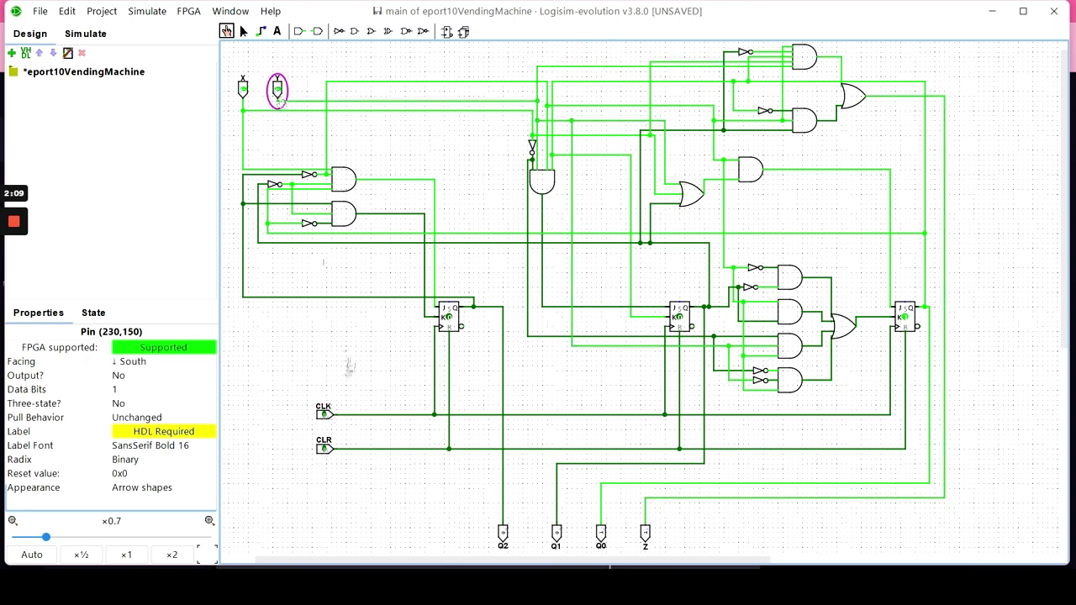
pyautogui.click(326, 416)
pyautogui.click(326, 417)
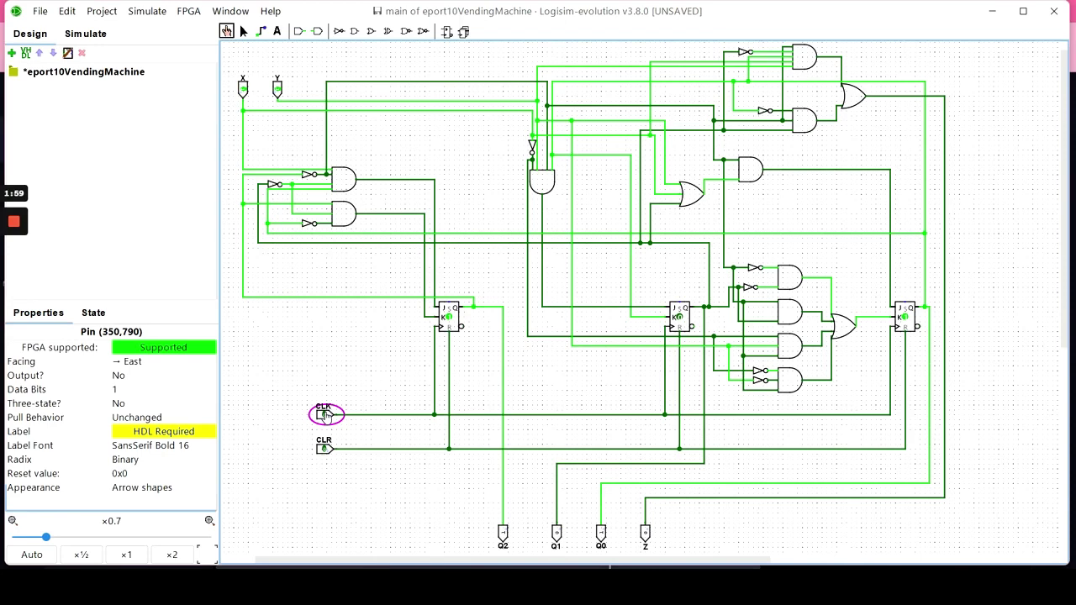
pyautogui.click(327, 416)
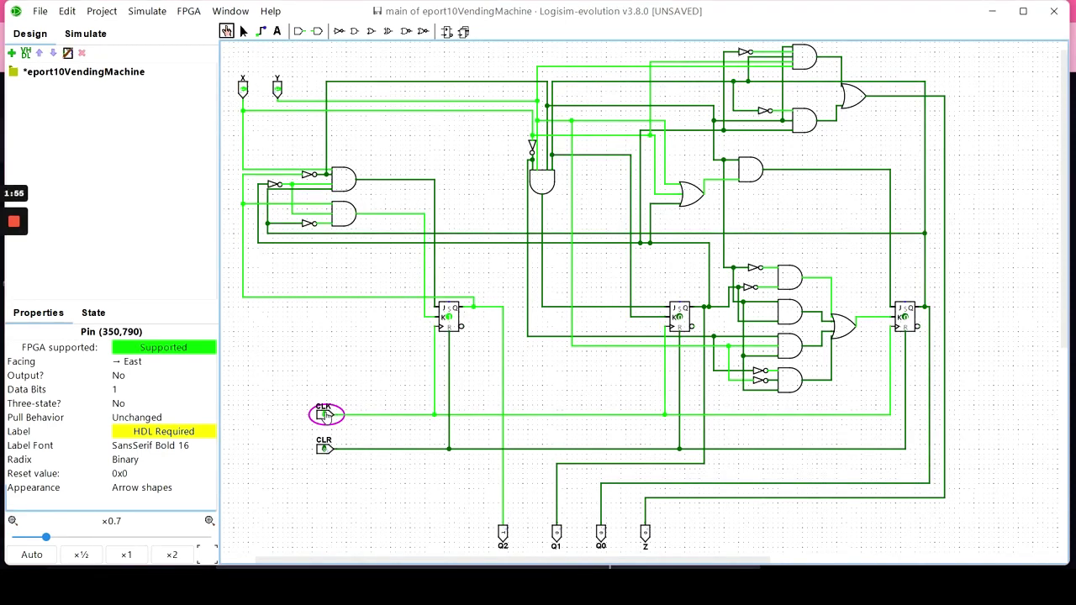
pyautogui.click(326, 416)
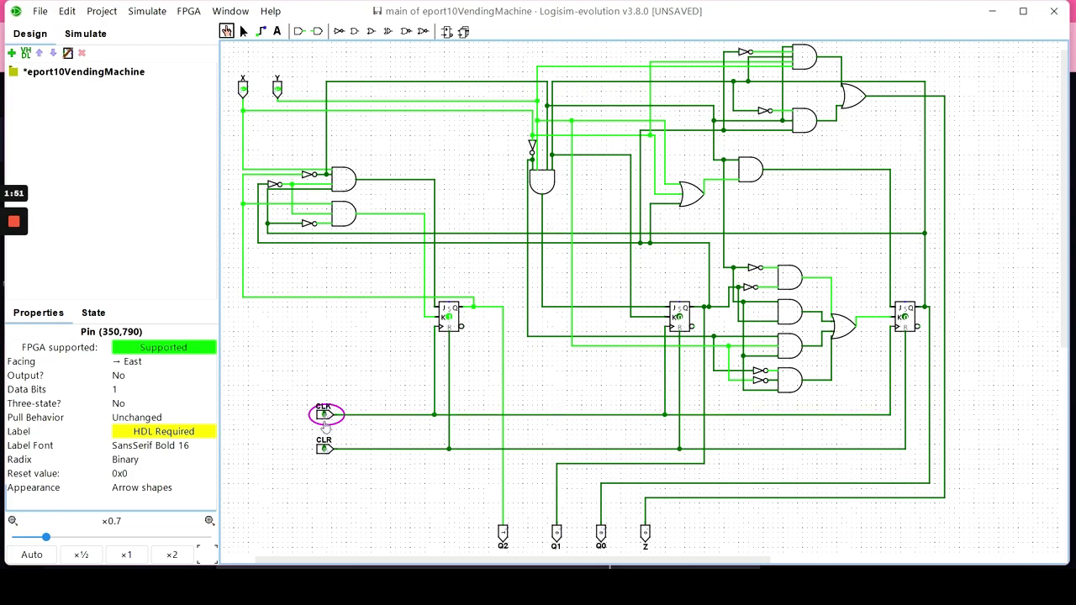
pyautogui.click(326, 416)
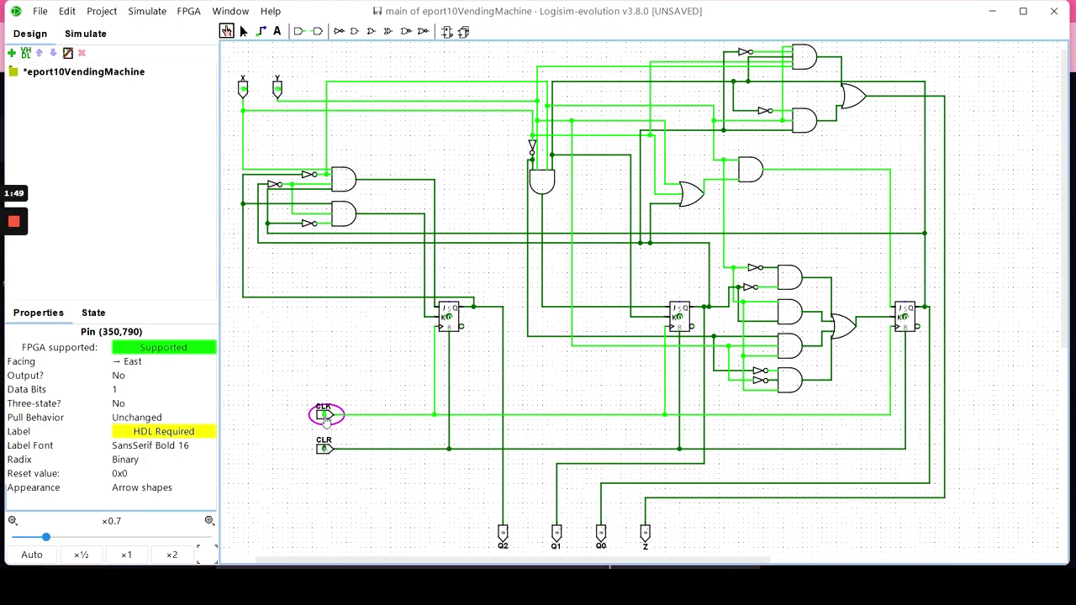
pyautogui.click(327, 414)
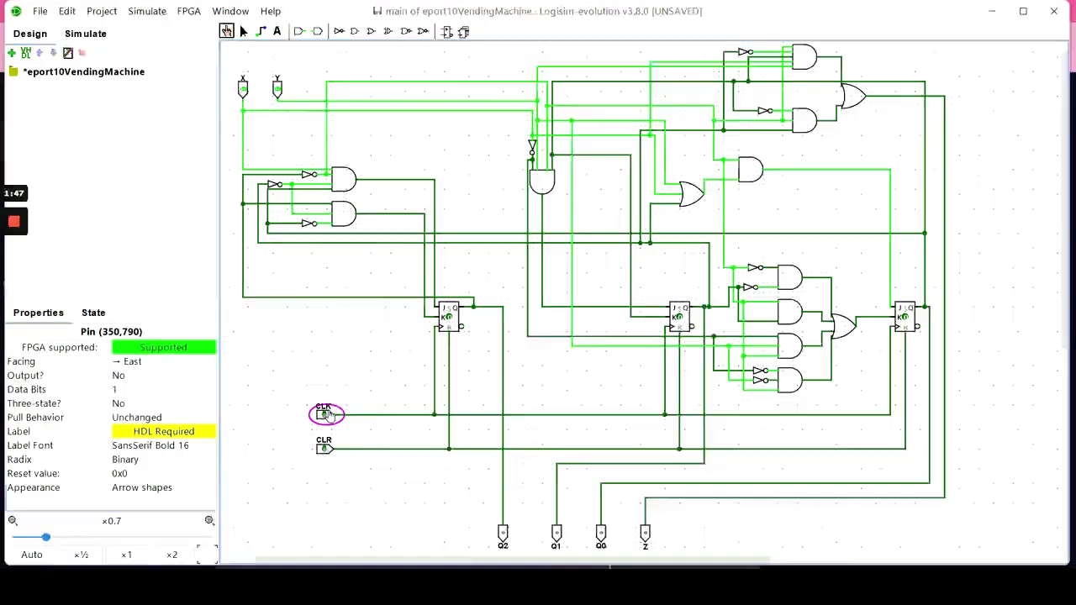